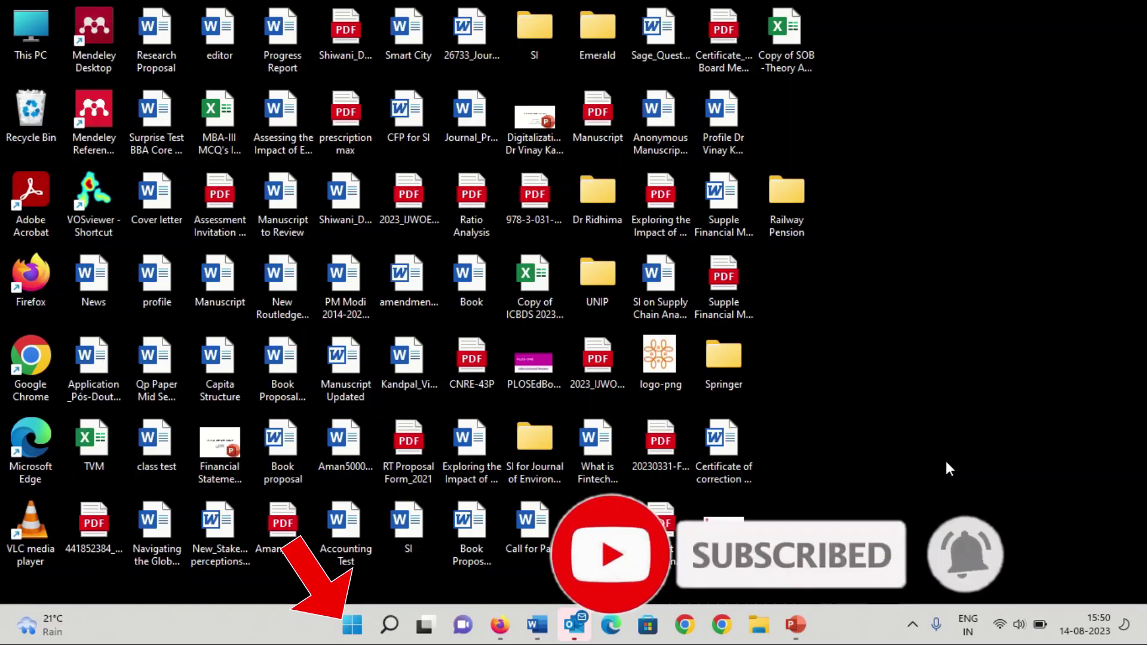
Step: Open Windows Update settings from Start search and check online with Microsoft Update
{"action": "key", "text": "super"}
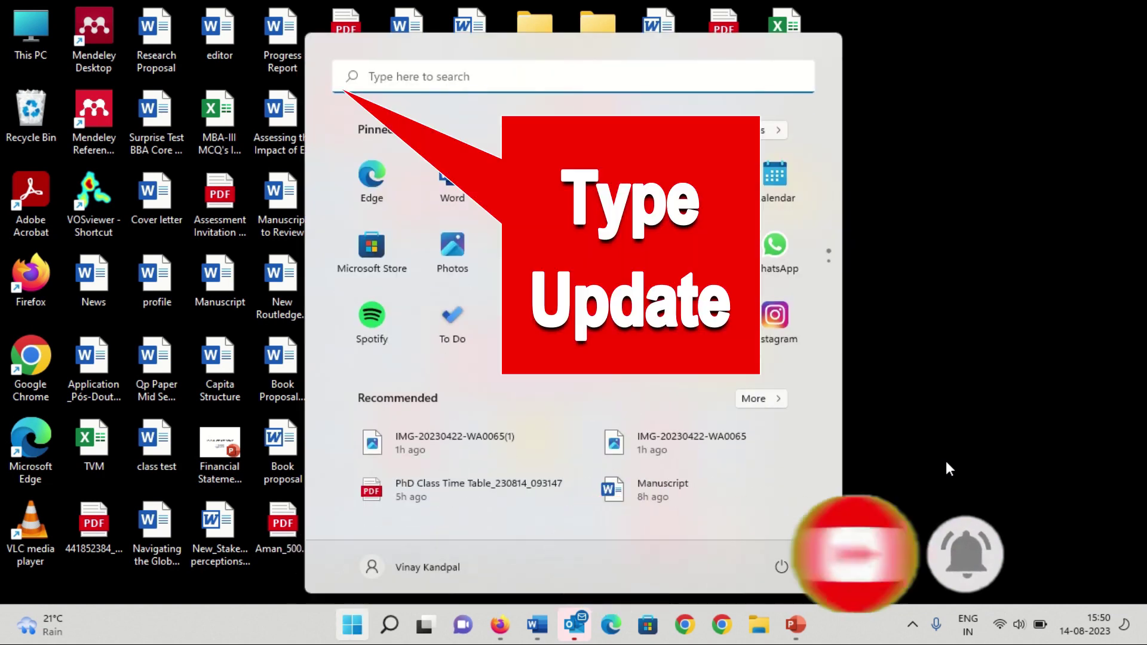
{"action": "type", "text": "update"}
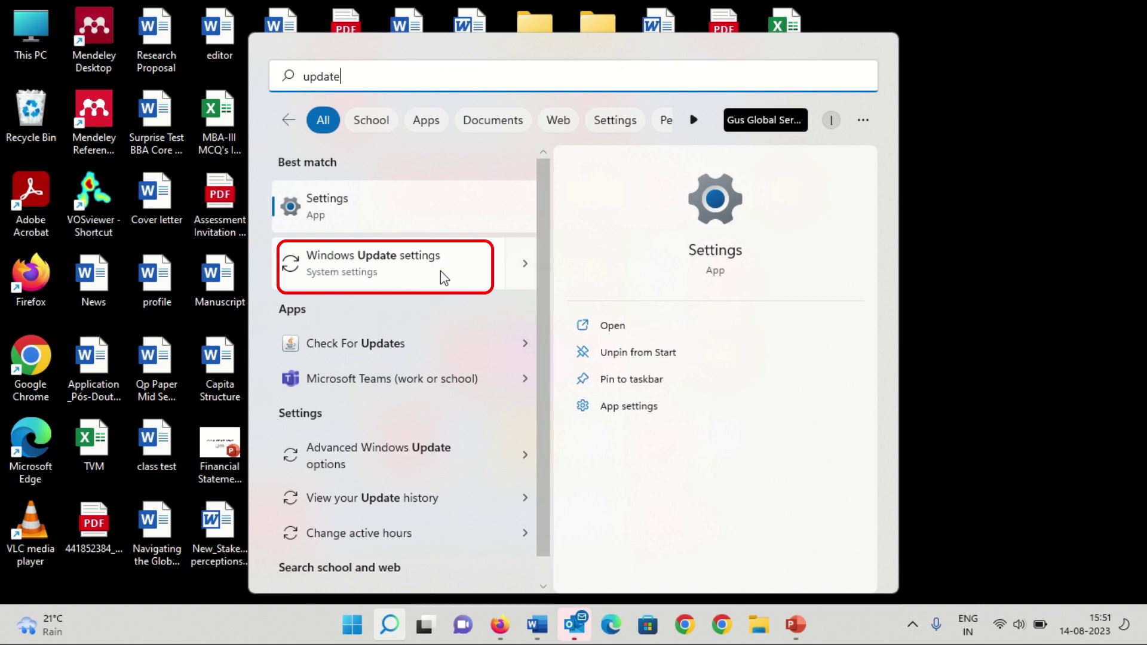
{"action": "left_click", "coordinate": [440, 271]}
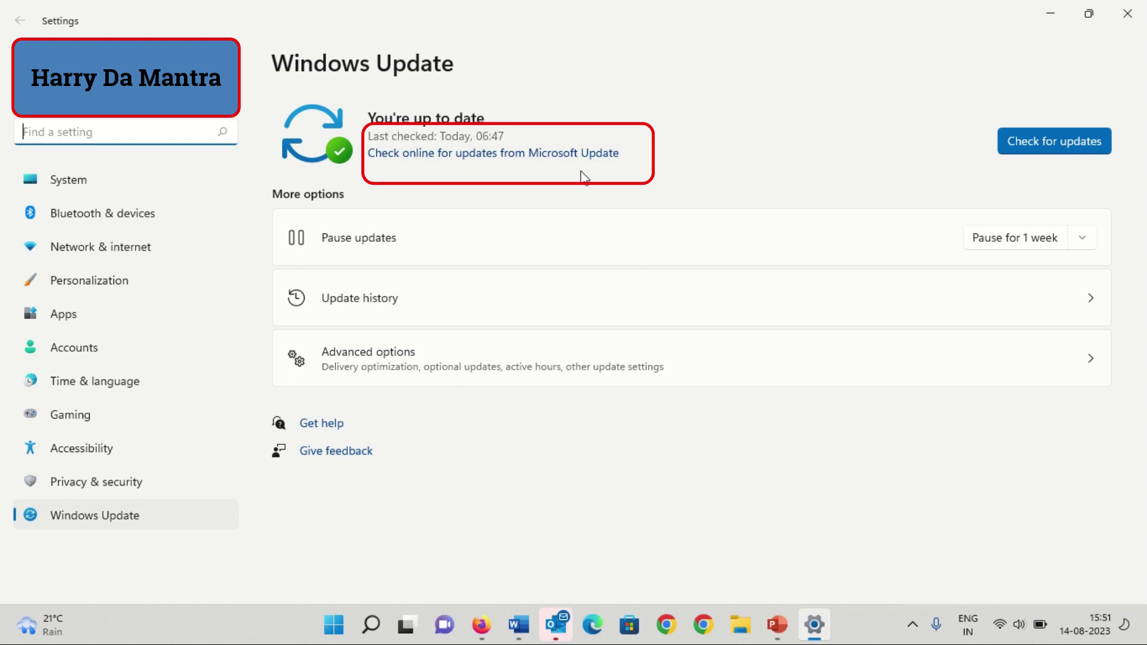
{"action": "left_click", "coordinate": [539, 159]}
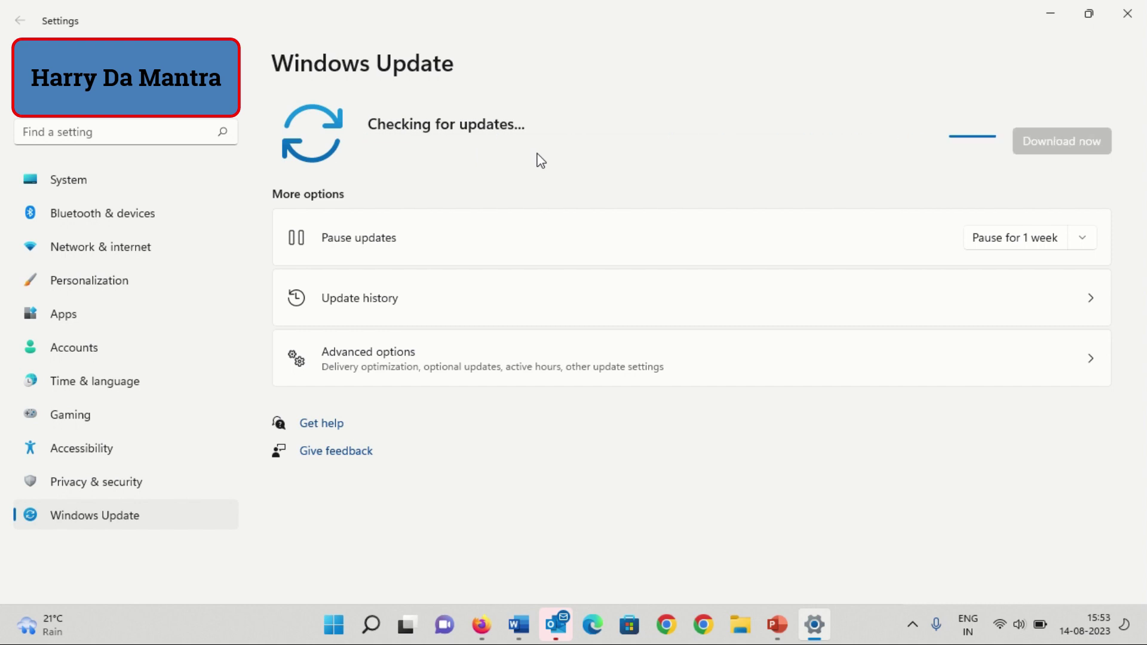
{"action": "scroll", "coordinate": [1114, 143], "scroll_direction": "down", "scroll_amount": 10}
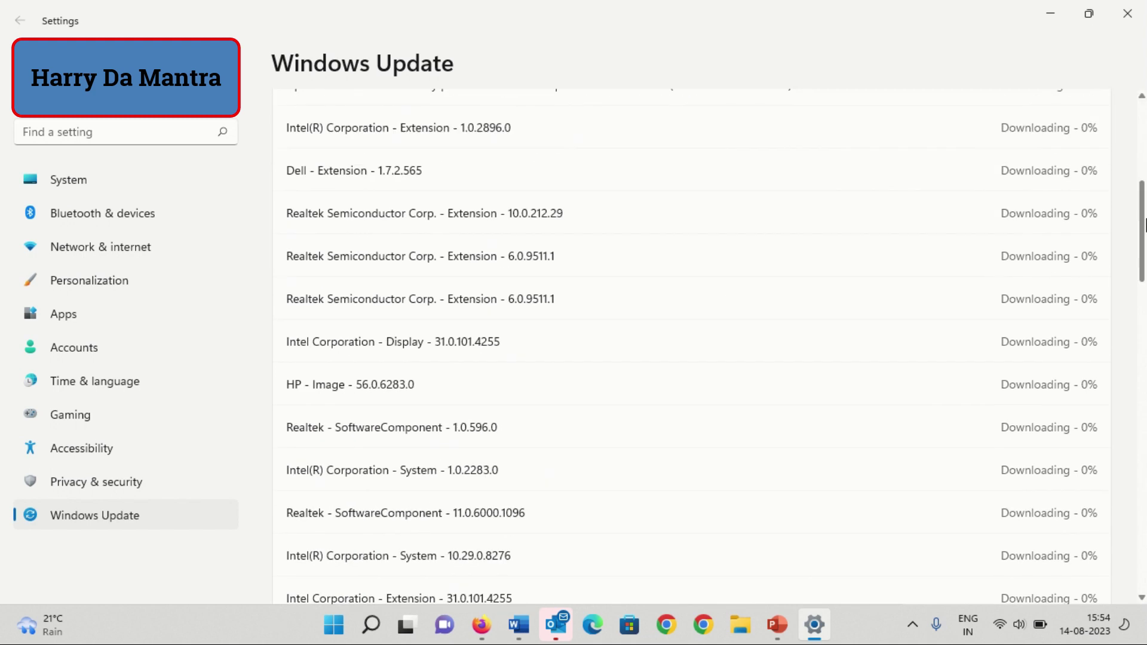
{"action": "scroll", "coordinate": [1138, 172], "scroll_direction": "up", "scroll_amount": 8}
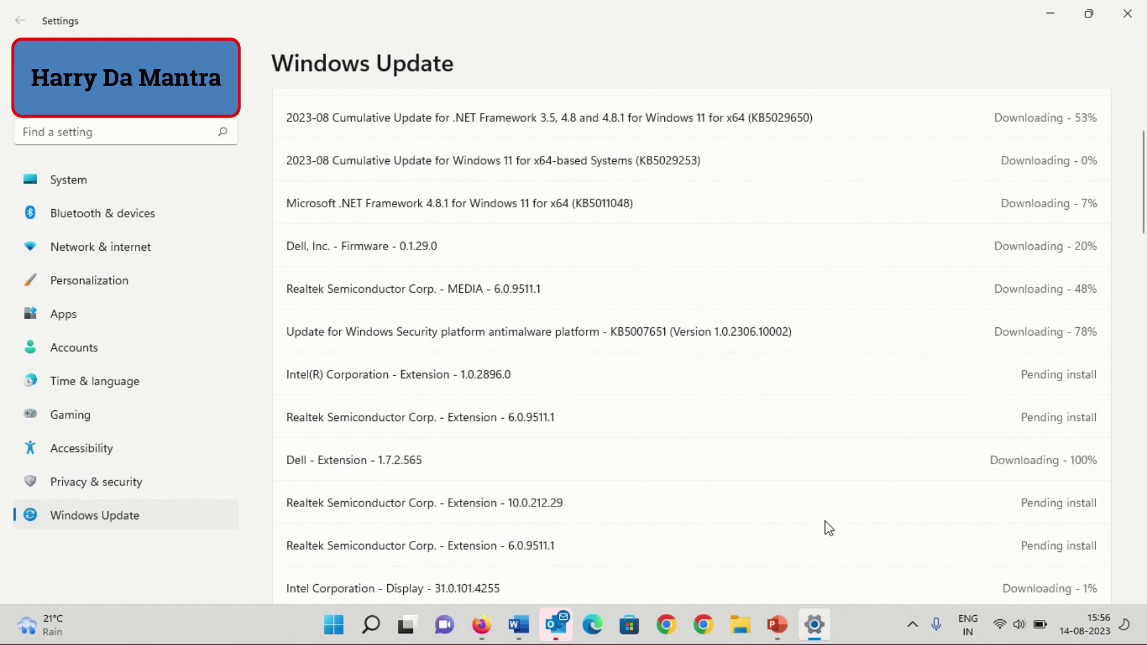
{"action": "mouse_move", "coordinate": [1140, 171]}
{"action": "left_mouse_down"}
{"action": "mouse_move", "coordinate": [1140, 502]}
{"action": "mouse_move", "coordinate": [1142, 126]}
{"action": "left_mouse_up"}
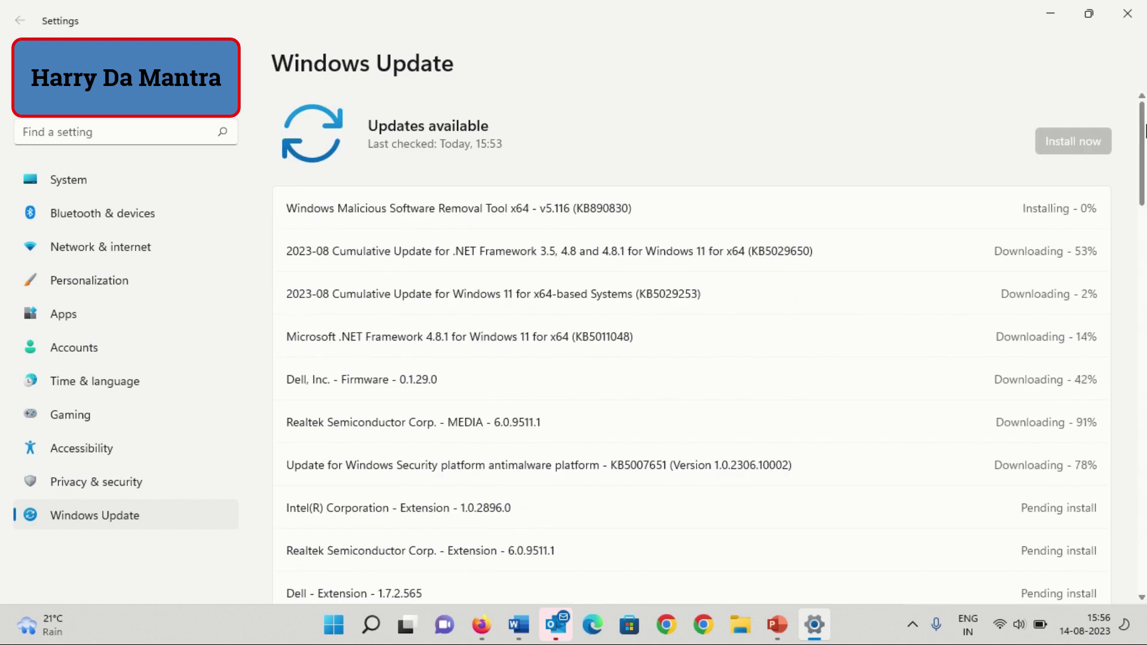